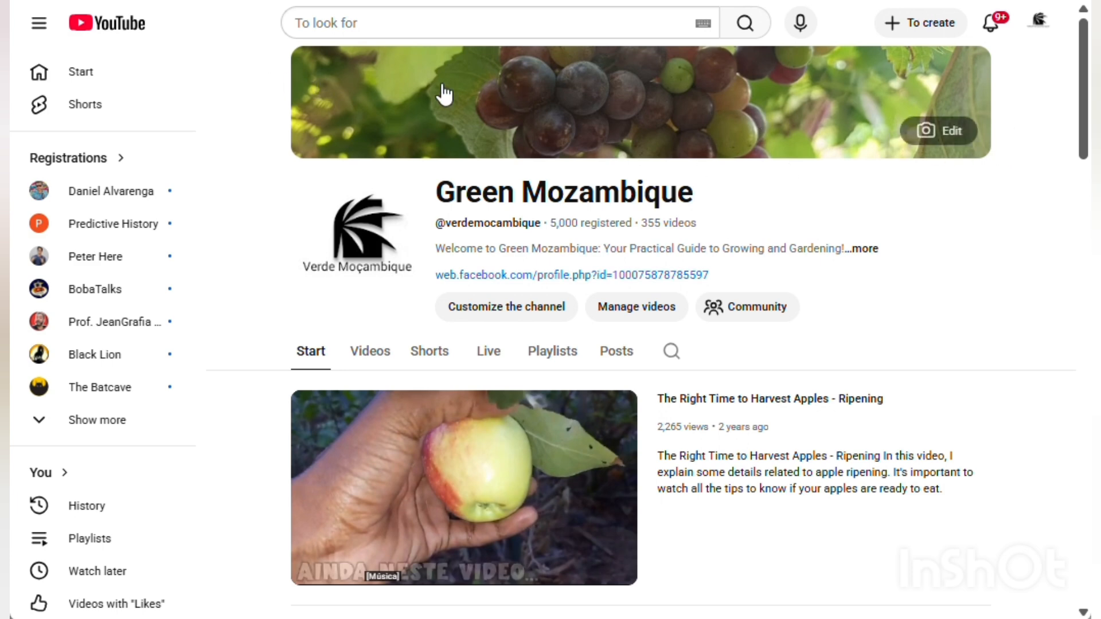
Step: Go from the Green Mozambique channel page to its Studio content list and open the tomato pruning video's details
left_click(519, 317)
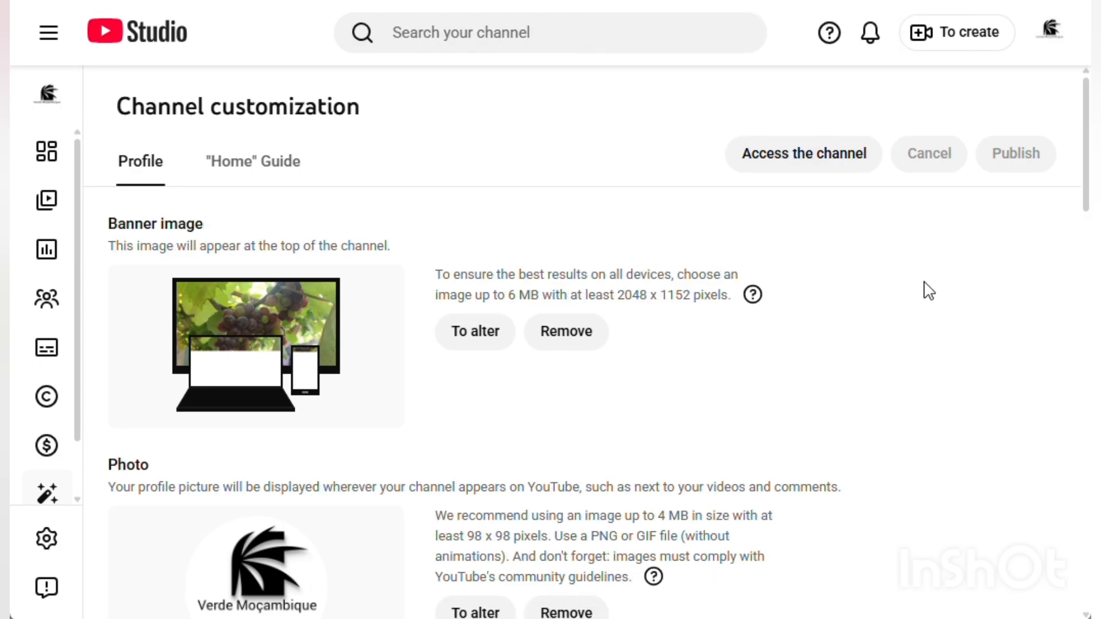
left_click(49, 202)
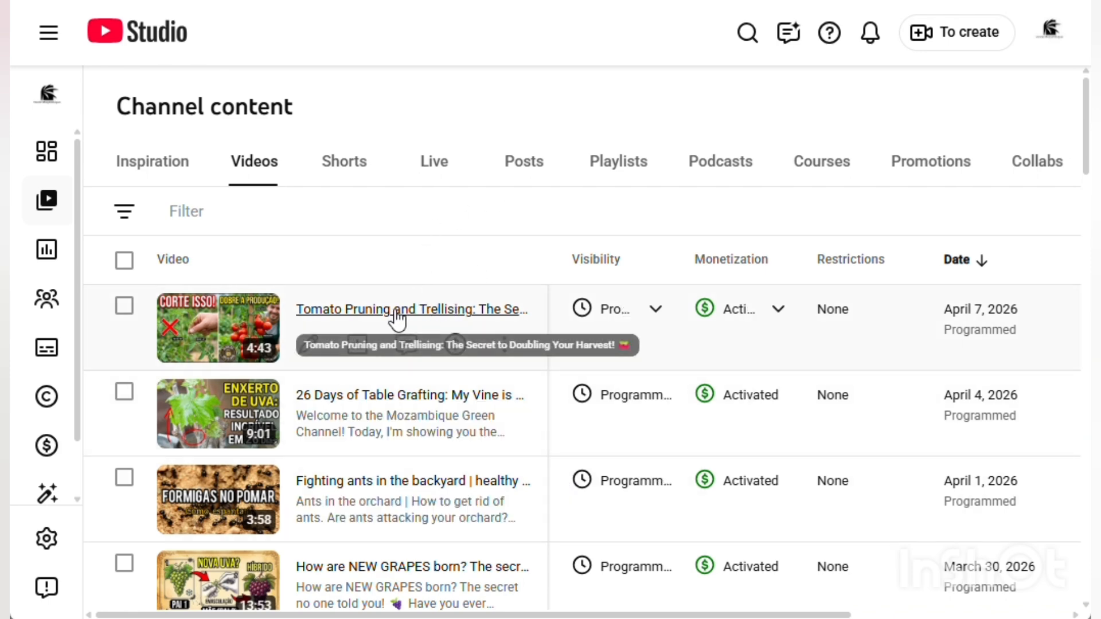
left_click(377, 310)
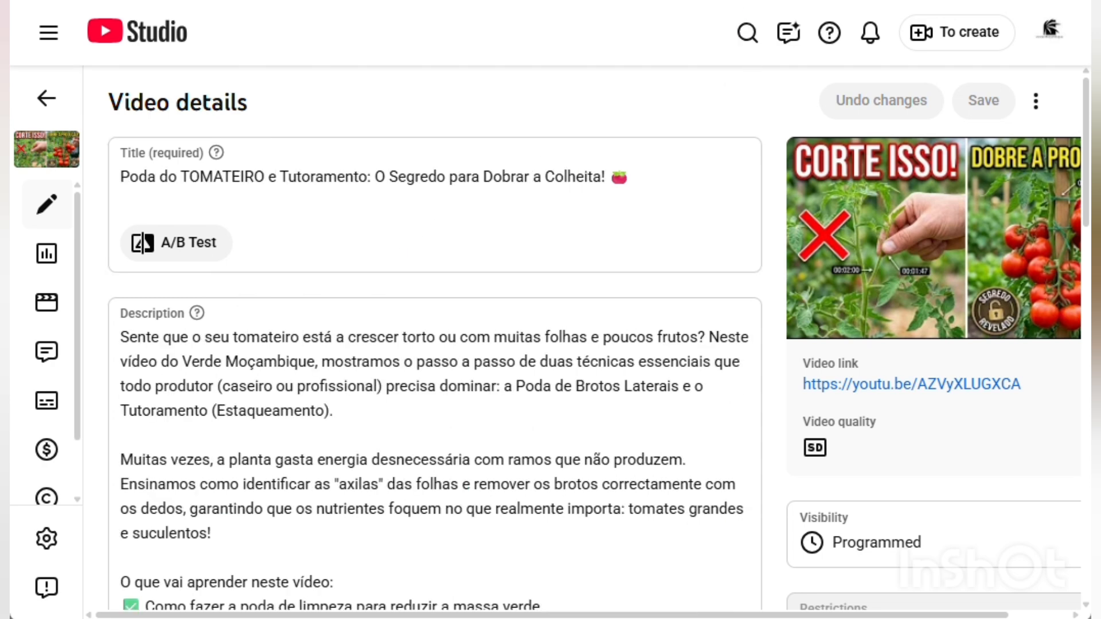
Step: Reapply the English page translation to the tomato pruning video's details
left_click(848, 0)
left_click(682, 1)
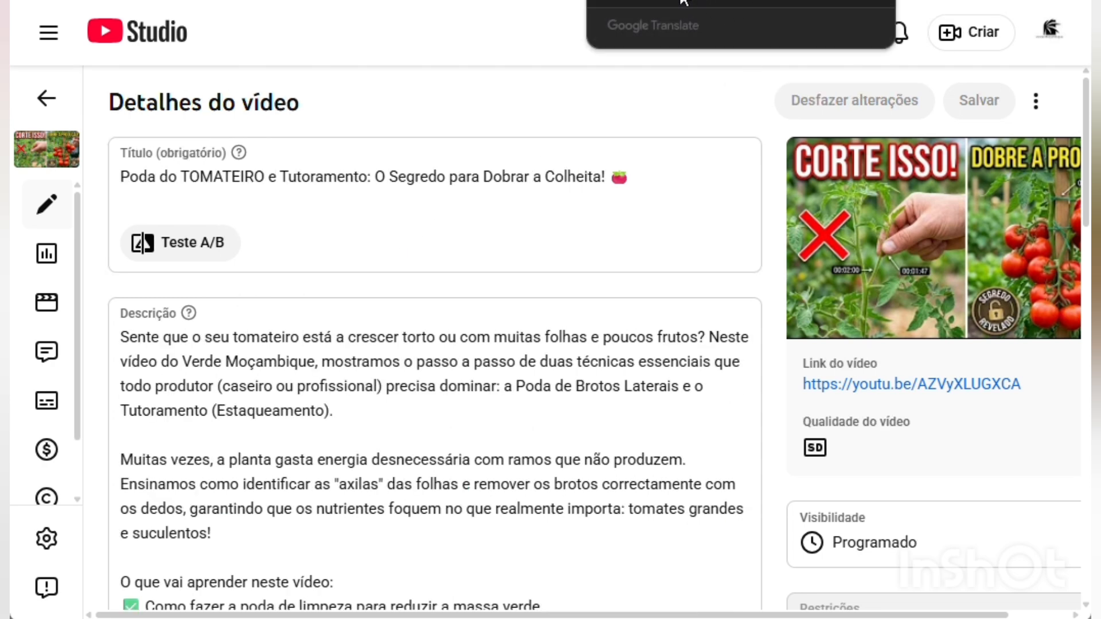
left_click(792, 2)
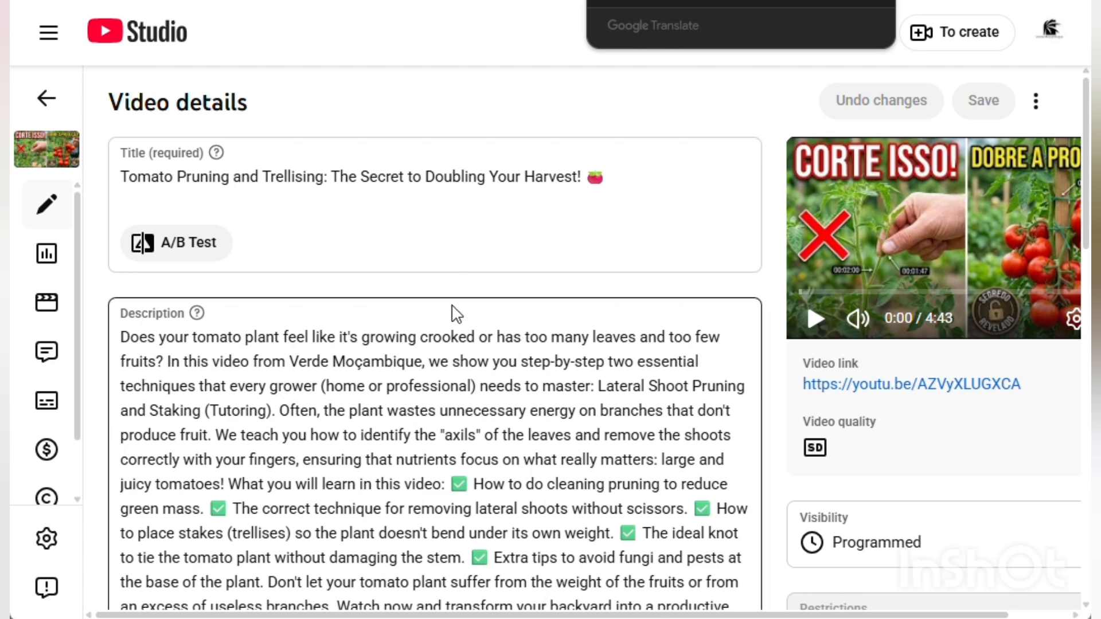
Step: Expand the additional settings for paid promotion, collaboration and subtitles below the video's age restriction option
scroll(378, 287, "down", 3)
scroll(381, 258, "down", 6)
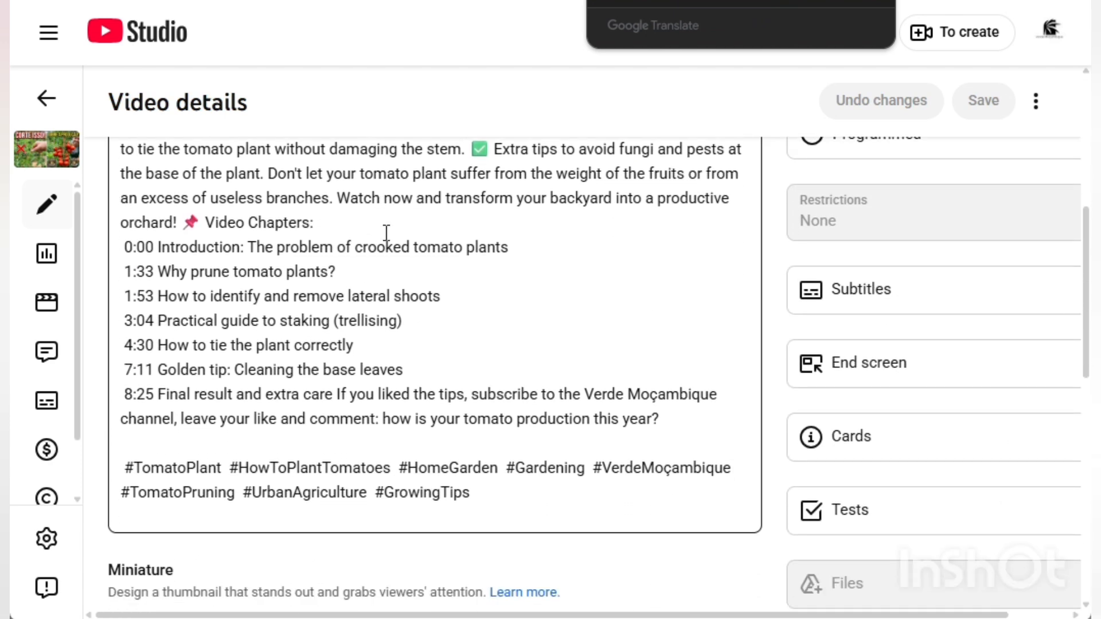
scroll(400, 157, "down", 9)
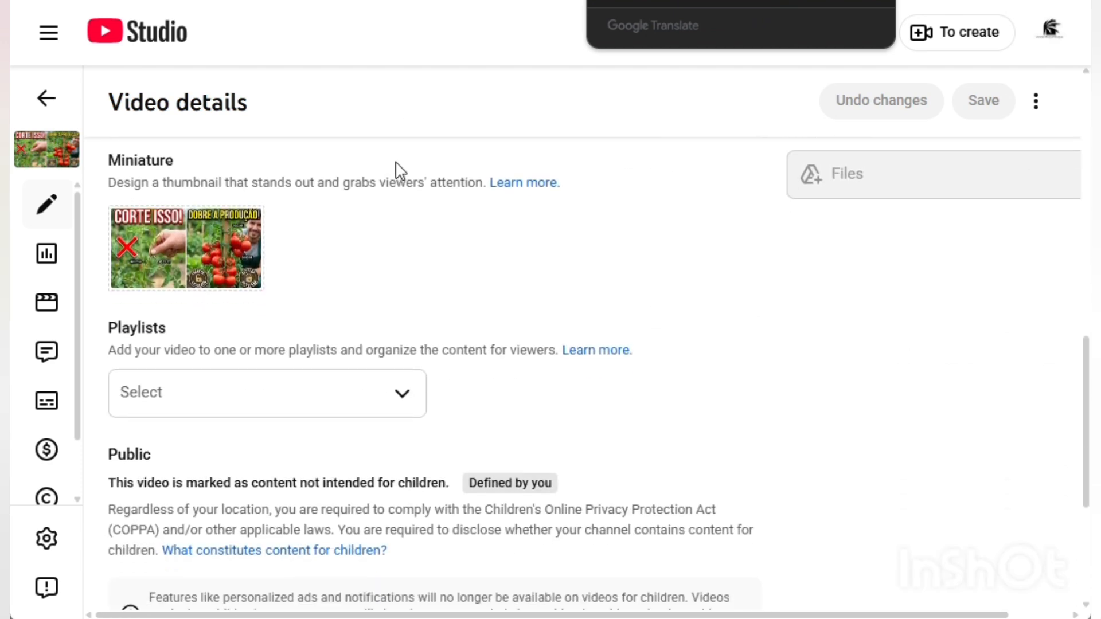
scroll(395, 173, "down", 1)
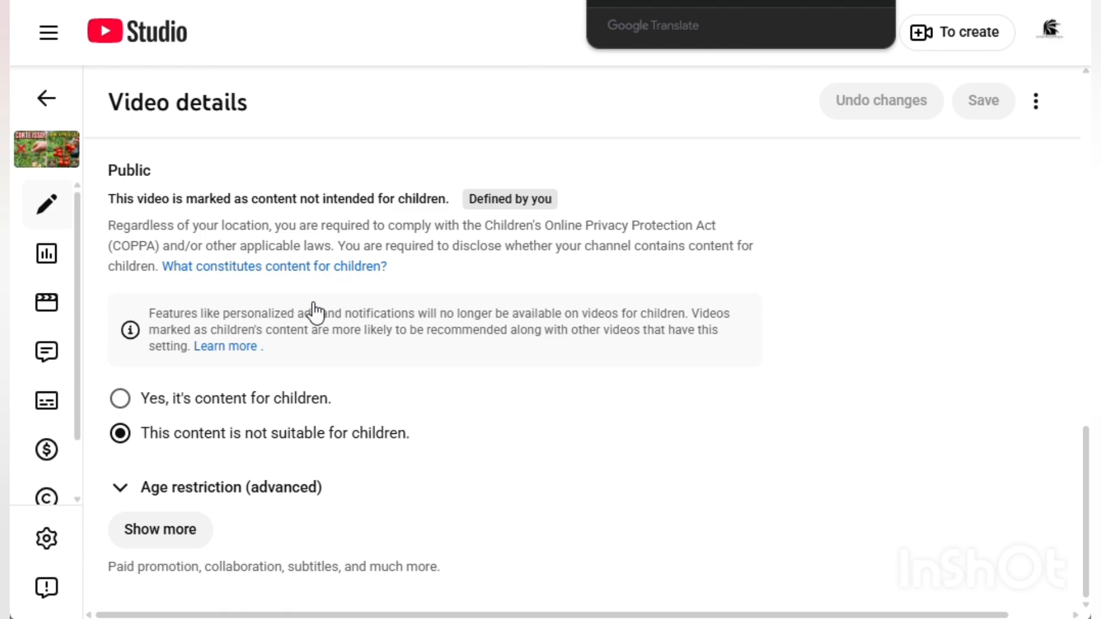
left_click(148, 541)
scroll(295, 369, "down", 5)
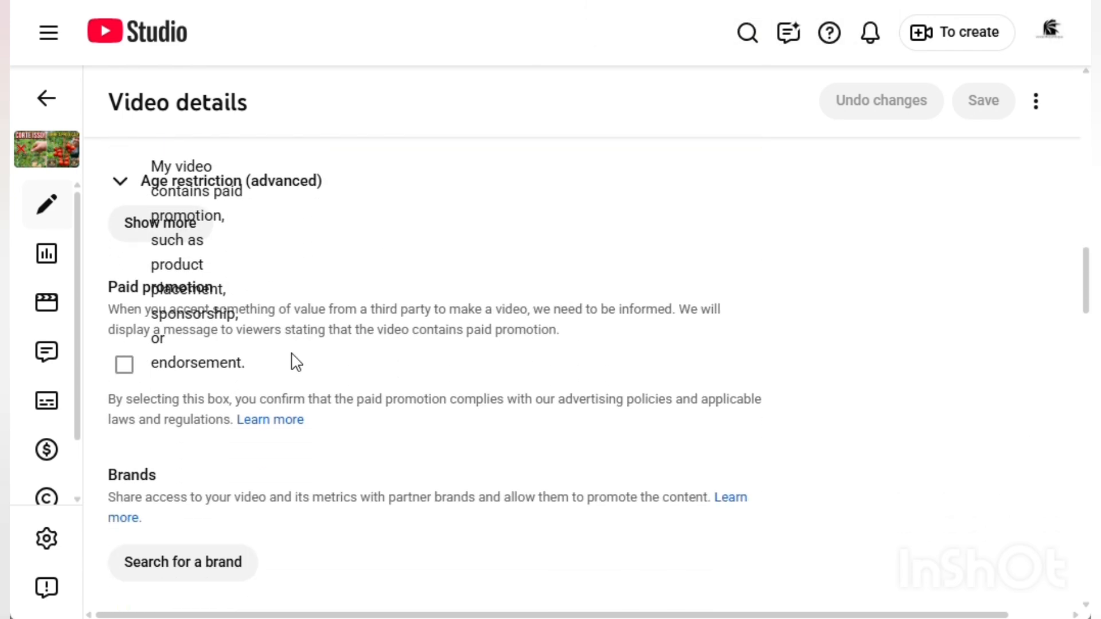
Step: Set the video's category to Instructions and style and save the changes
scroll(356, 234, "down", 5)
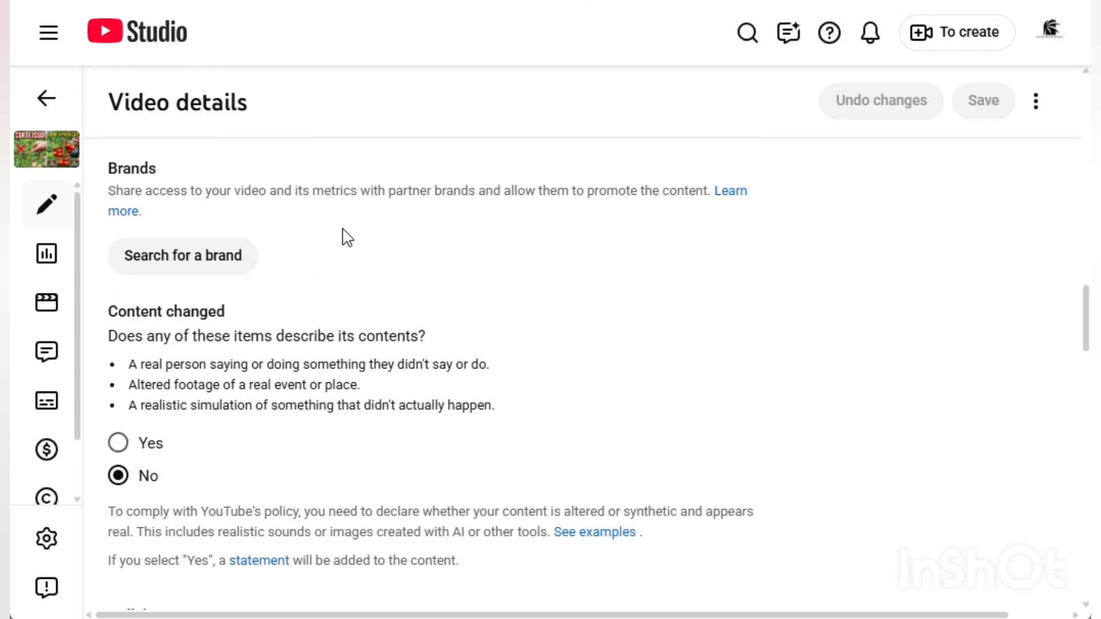
scroll(263, 308, "down", 7)
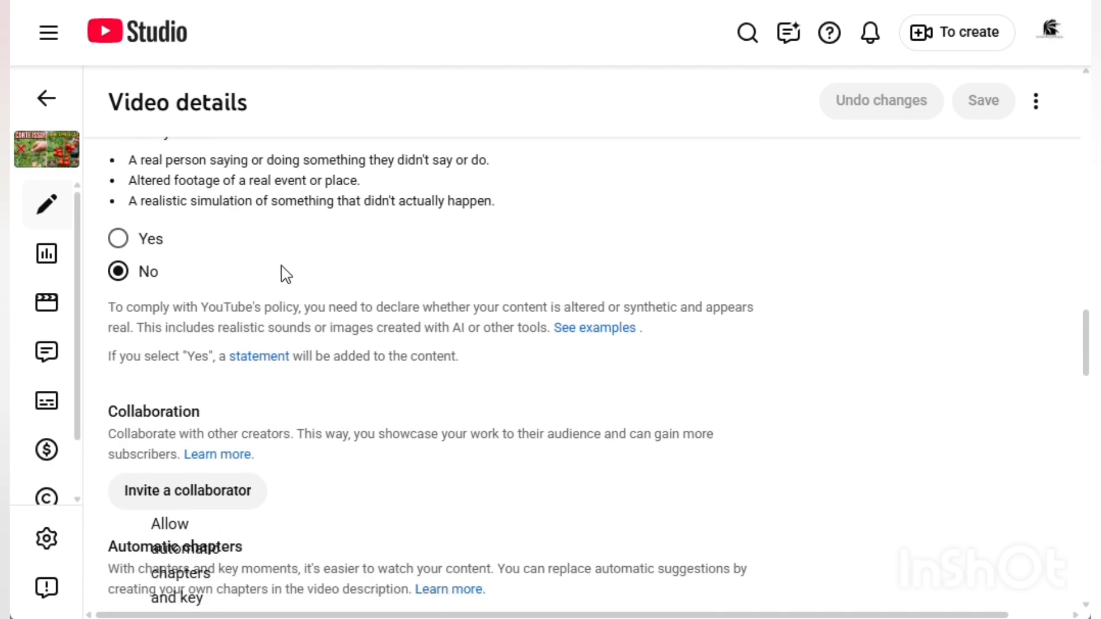
scroll(297, 268, "down", 5)
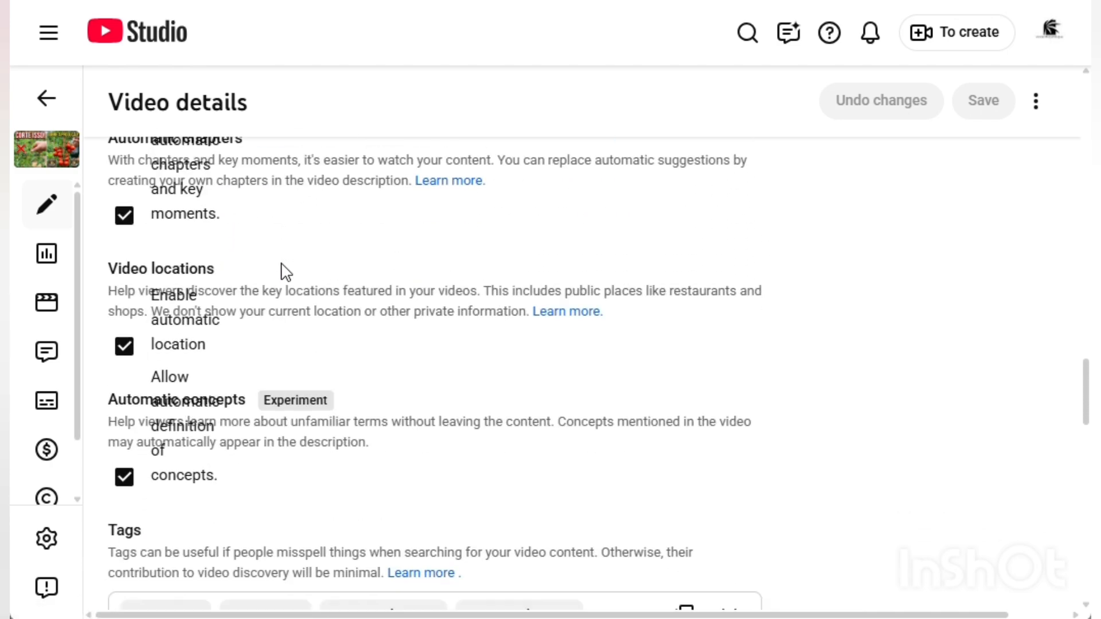
scroll(282, 263, "down", 5)
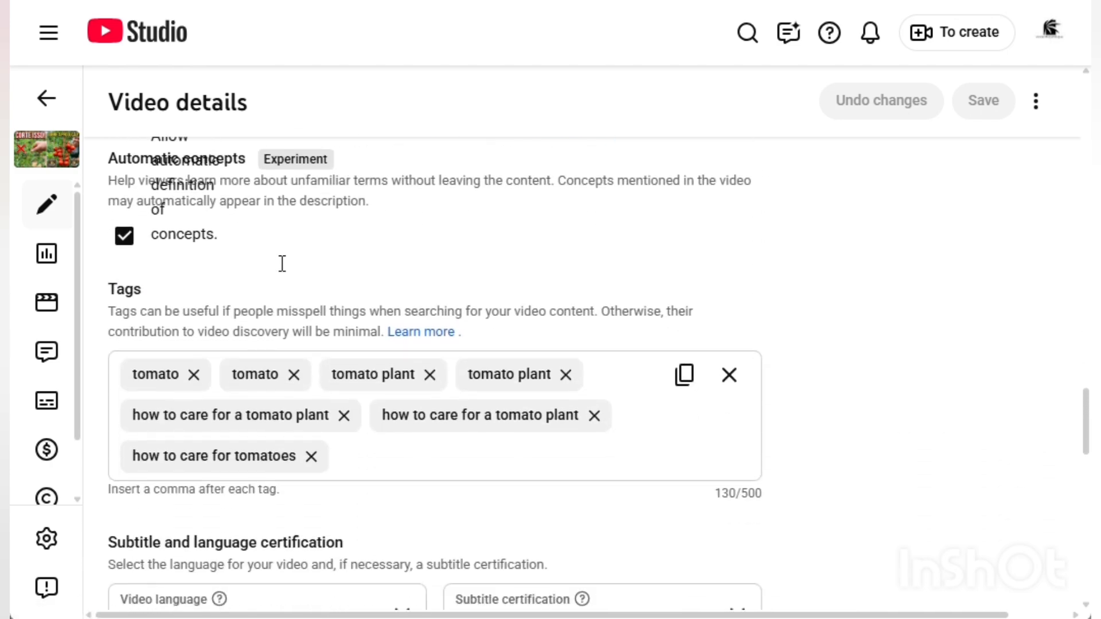
scroll(436, 321, "down", 8)
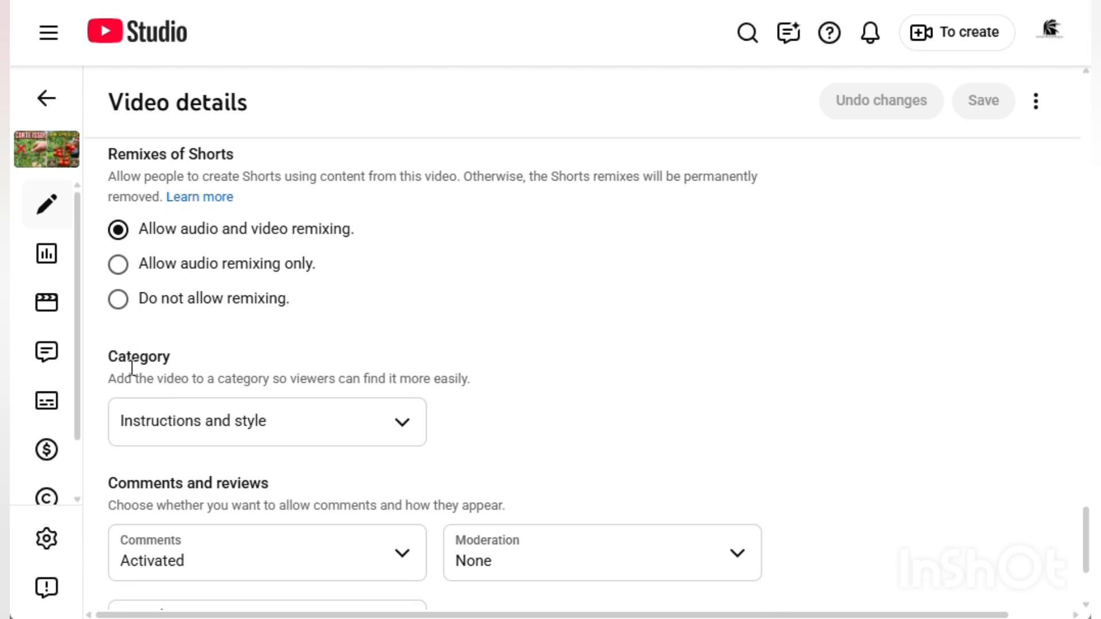
left_click(312, 440)
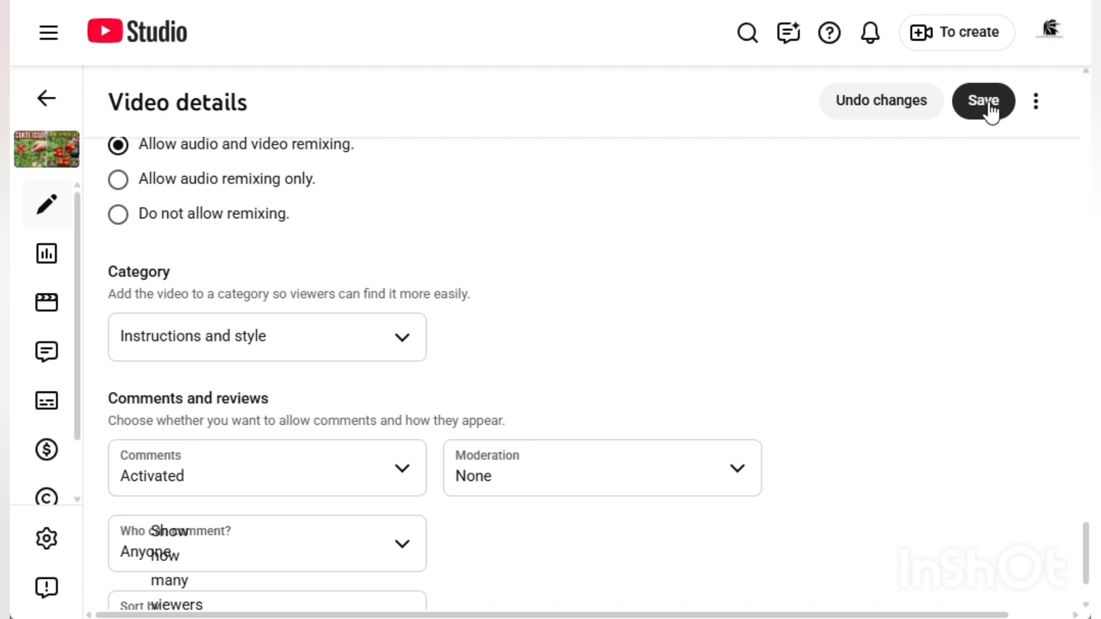
left_click(991, 110)
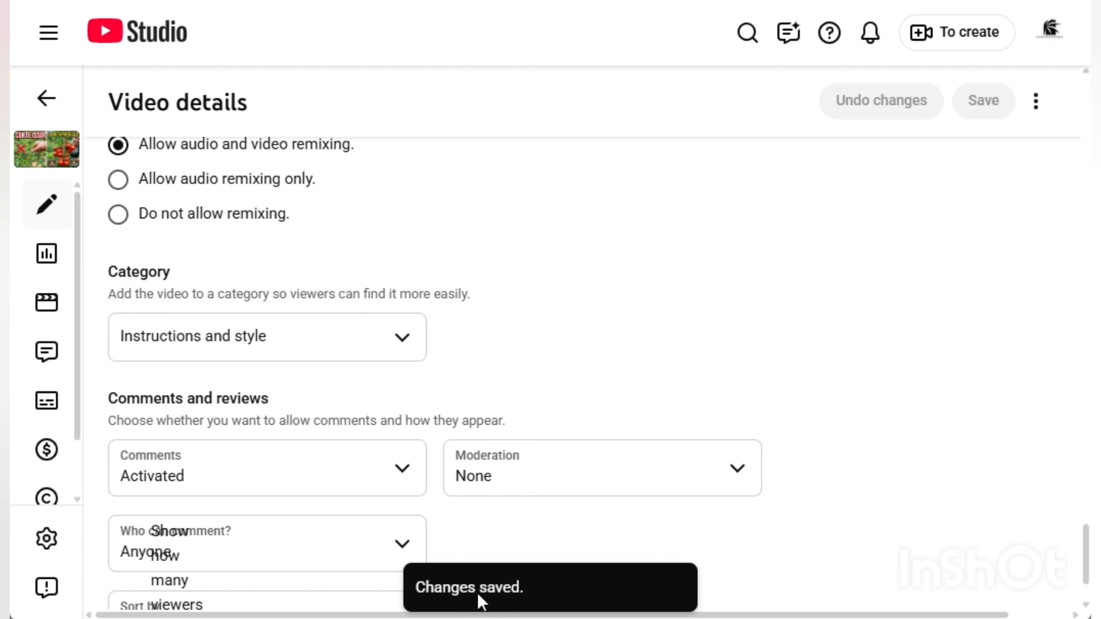
Step: Return to the channel content list and look through the uploaded videos
scroll(482, 344, "up", 5)
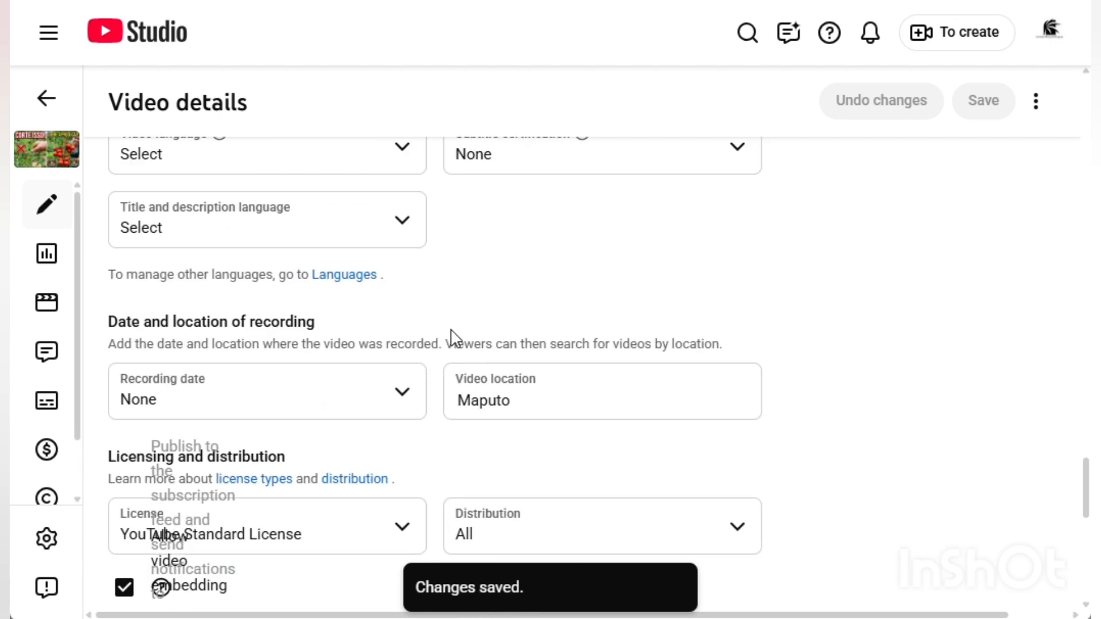
left_click(47, 102)
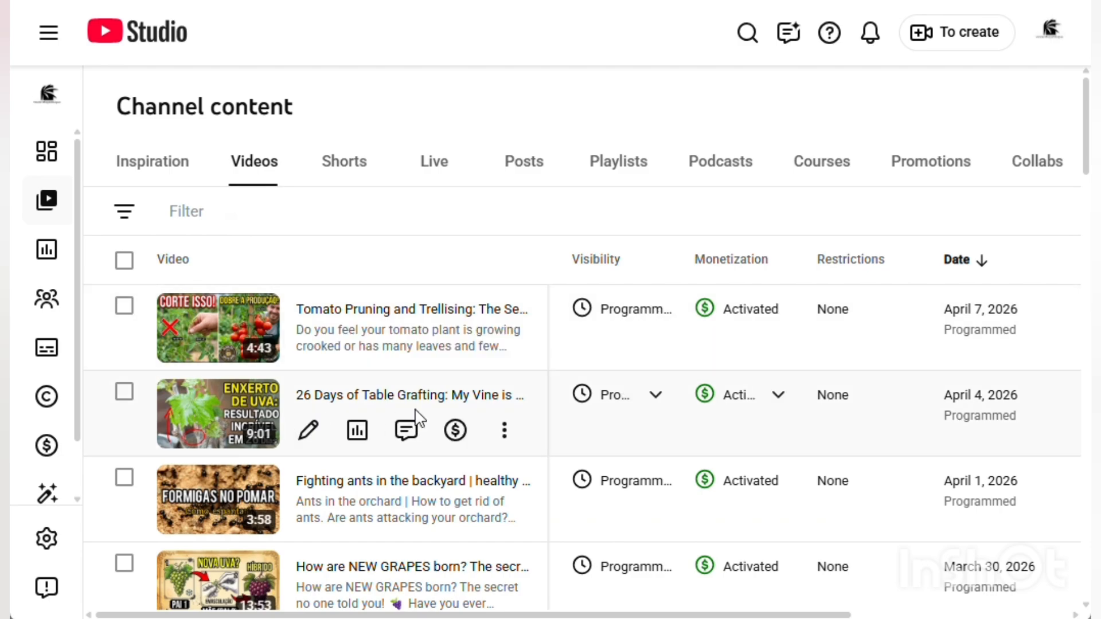
scroll(414, 416, "down", 20)
scroll(414, 415, "down", 20)
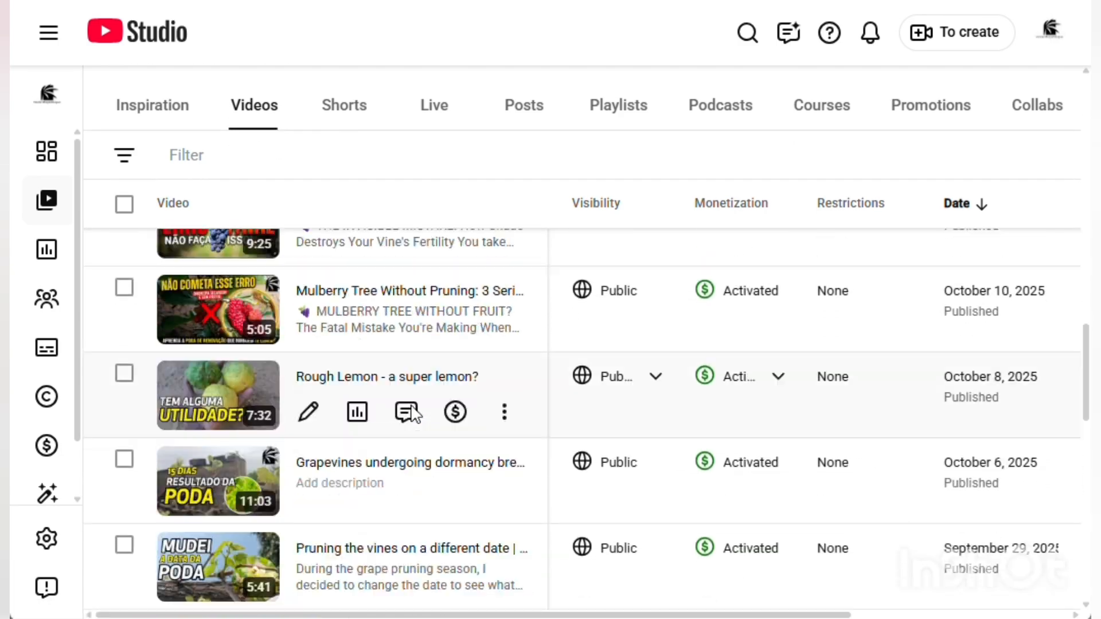
scroll(412, 417, "up", 20)
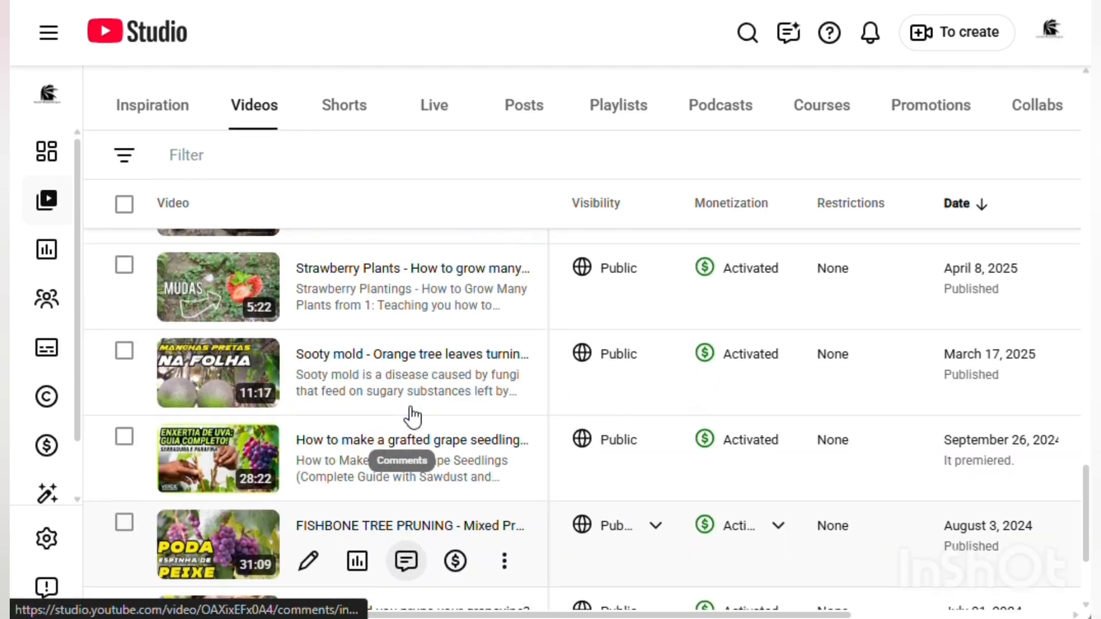
scroll(410, 413, "up", 10)
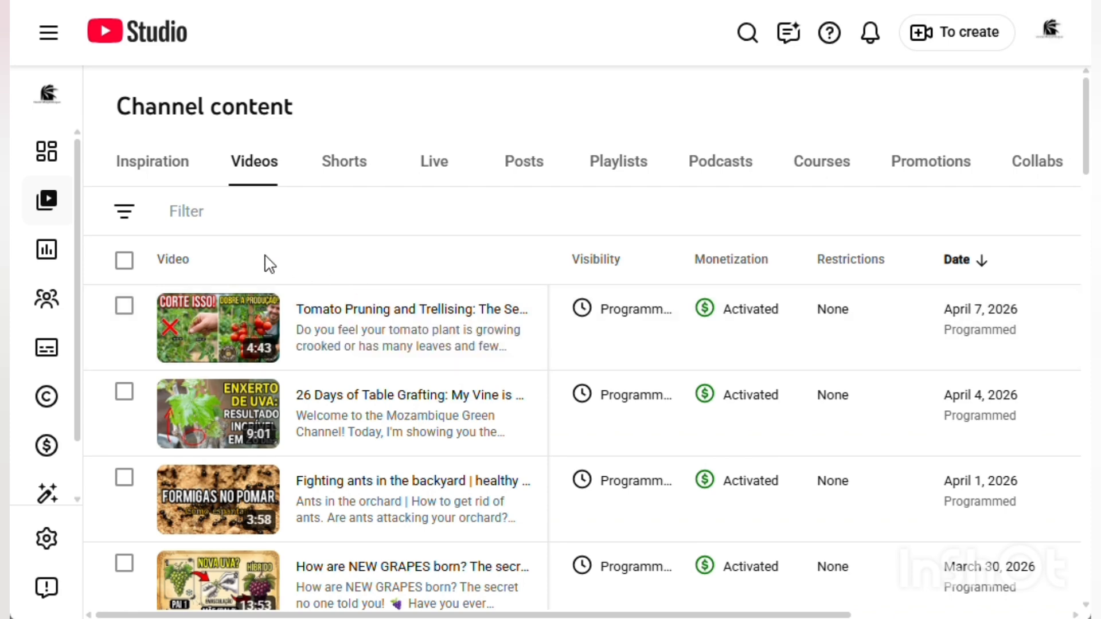
Step: Select every video on the current page of the list and reapply the page's English translation
left_click(124, 261)
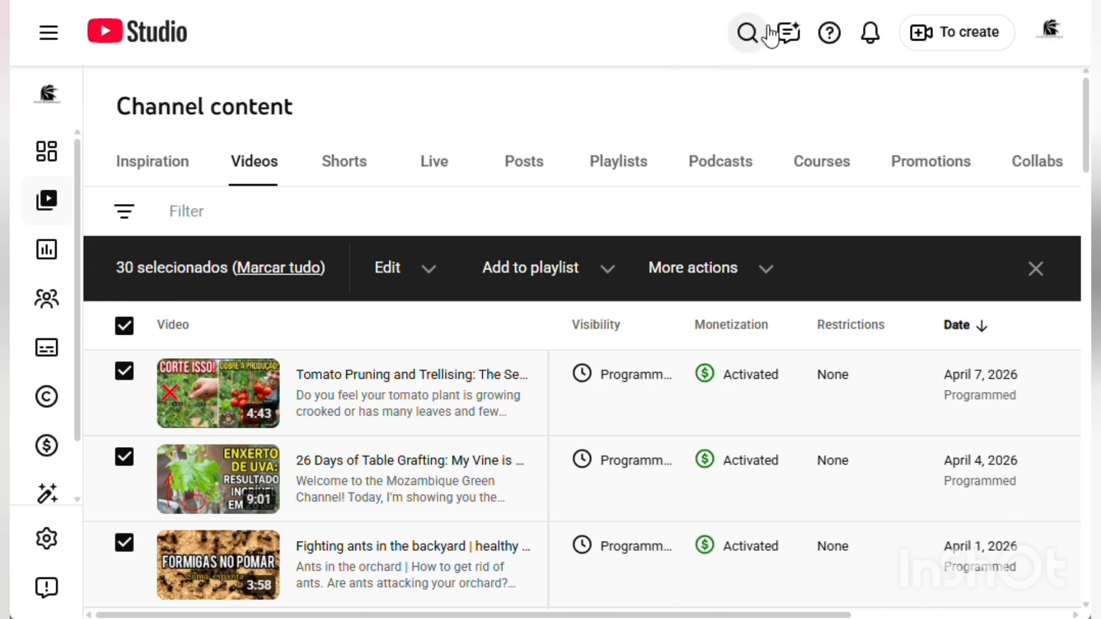
left_click(738, 1)
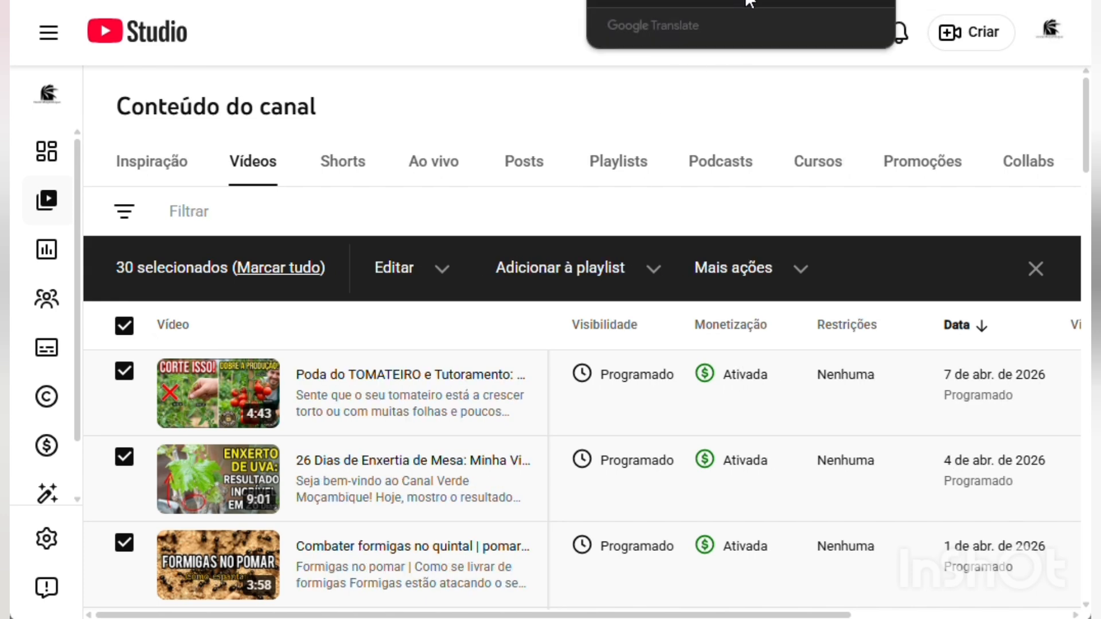
left_click(749, 2)
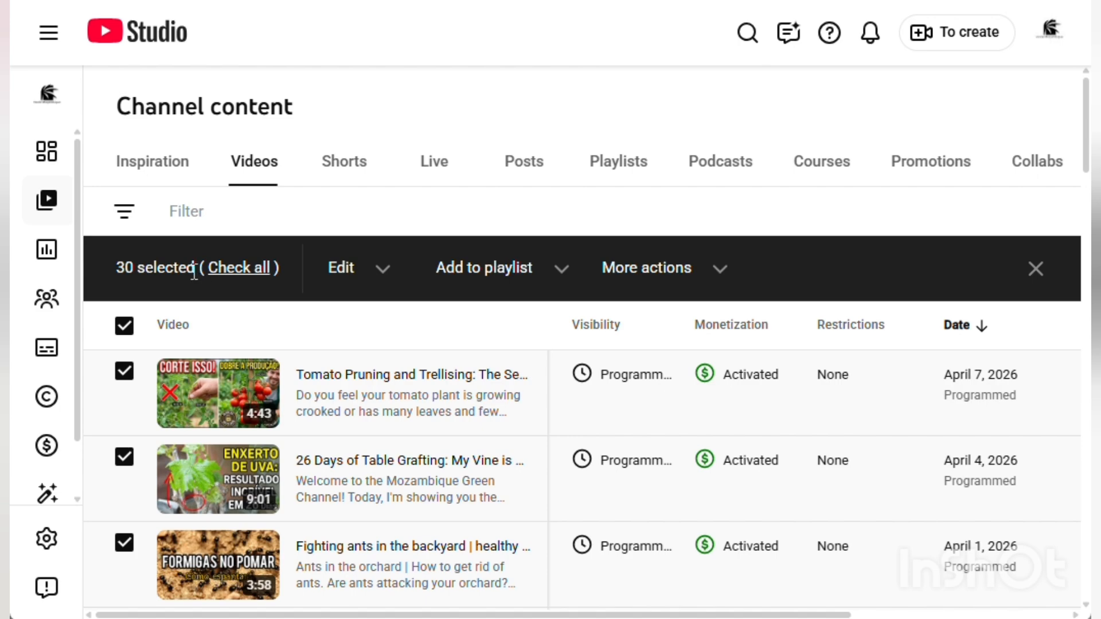
Step: Check the page's selected videos down to the page count, and extend the selection to all videos on the channel
scroll(246, 425, "down", 8)
scroll(246, 427, "down", 20)
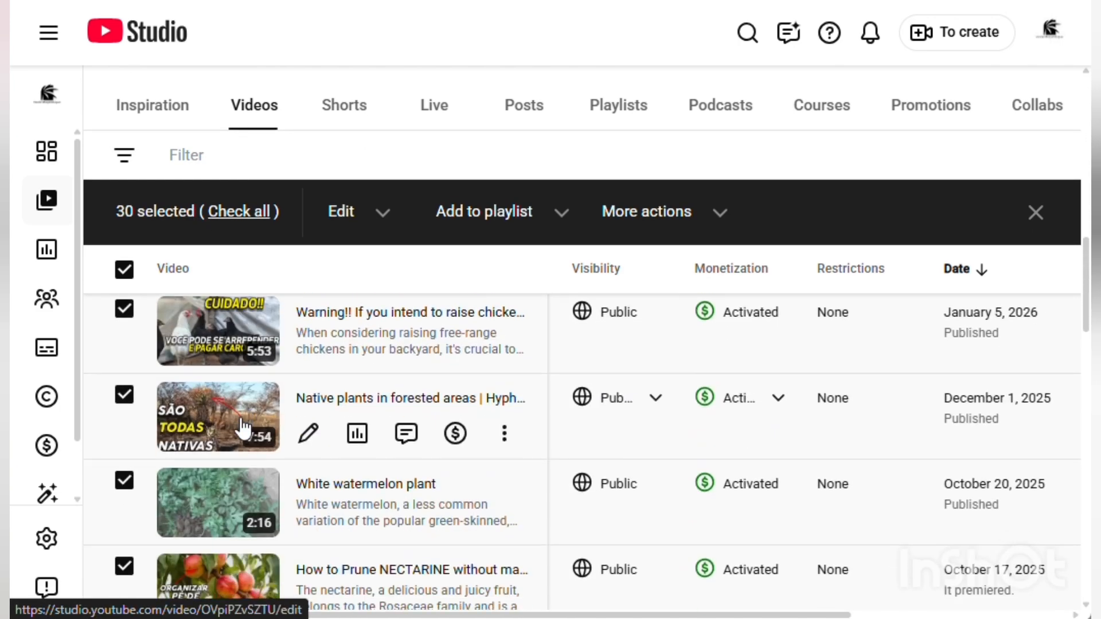
scroll(243, 427, "down", 15)
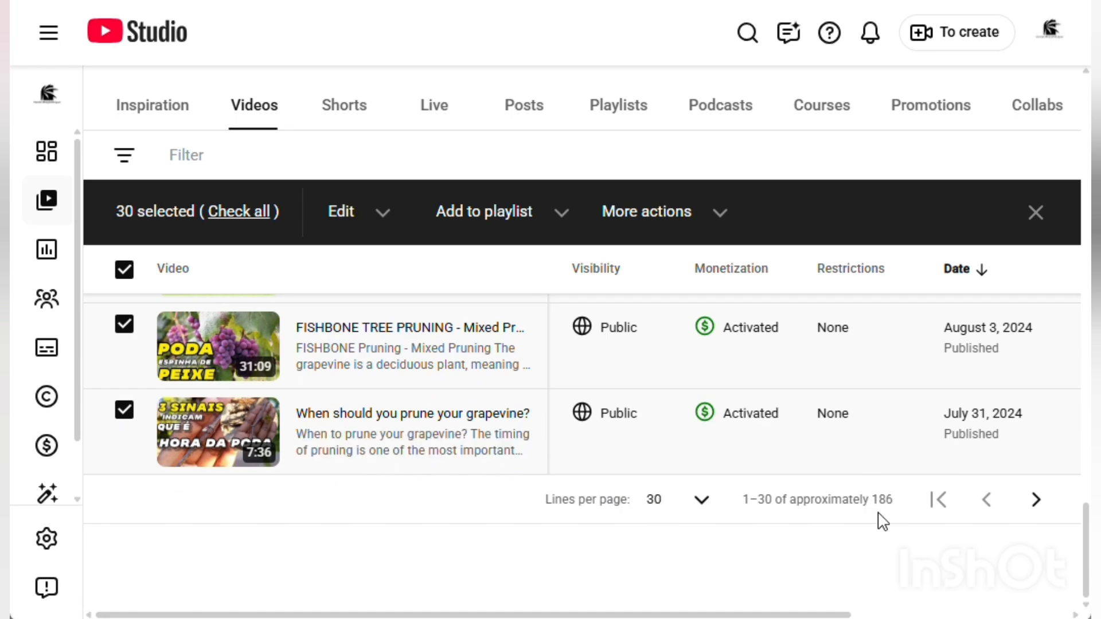
scroll(332, 431, "up", 20)
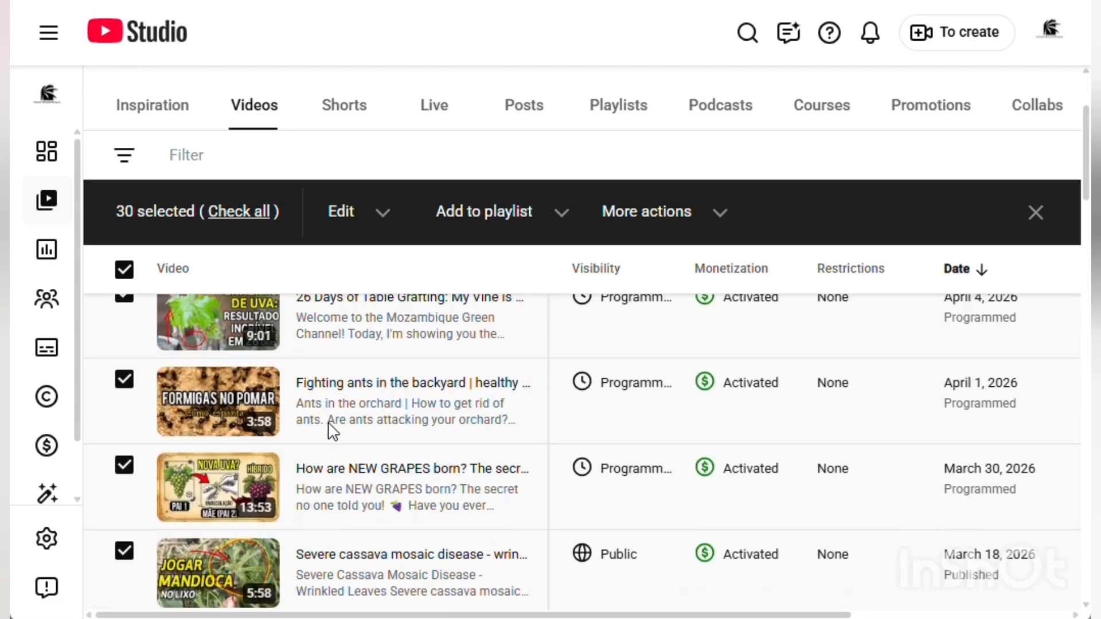
scroll(327, 429, "up", 3)
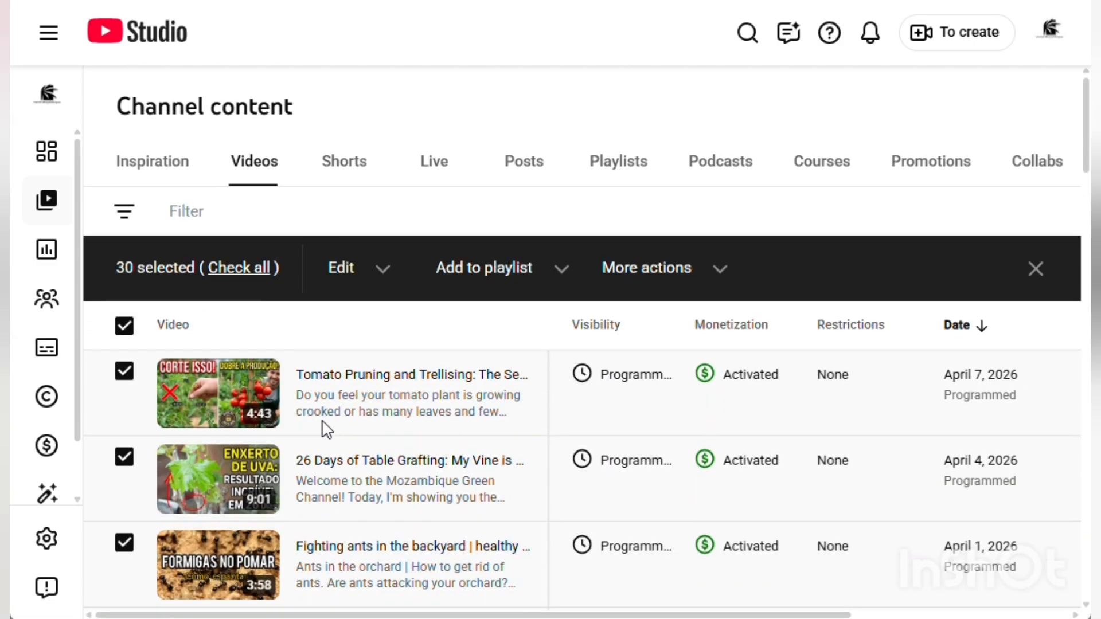
left_click(239, 268)
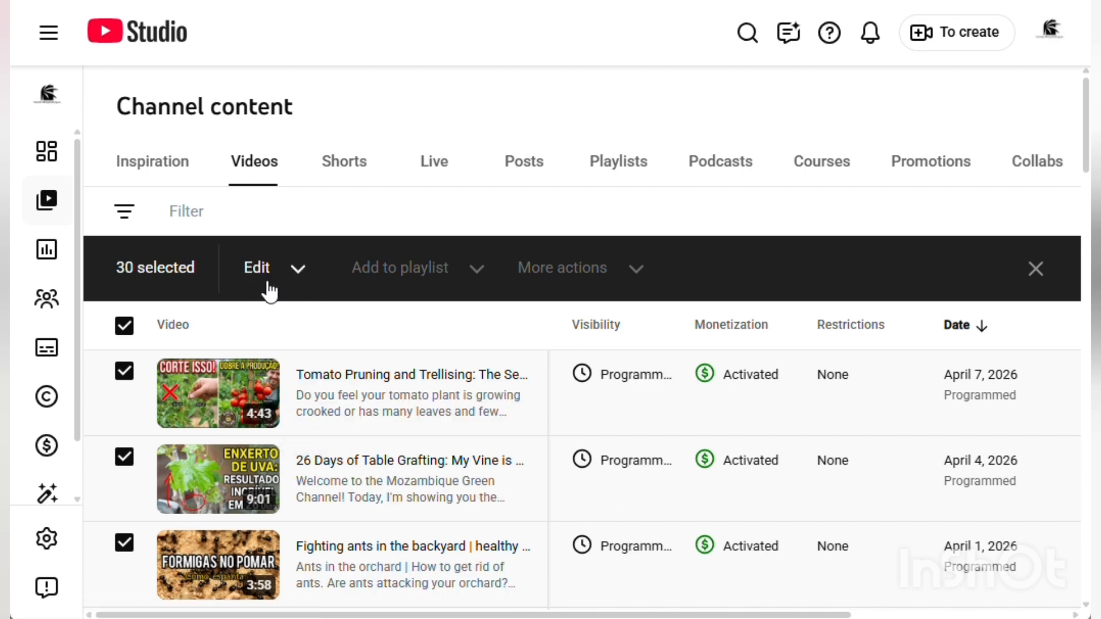
Step: Open the bulk edit options for the selected videos and look through the settings that can be changed, from Title to Video language
left_click(294, 276)
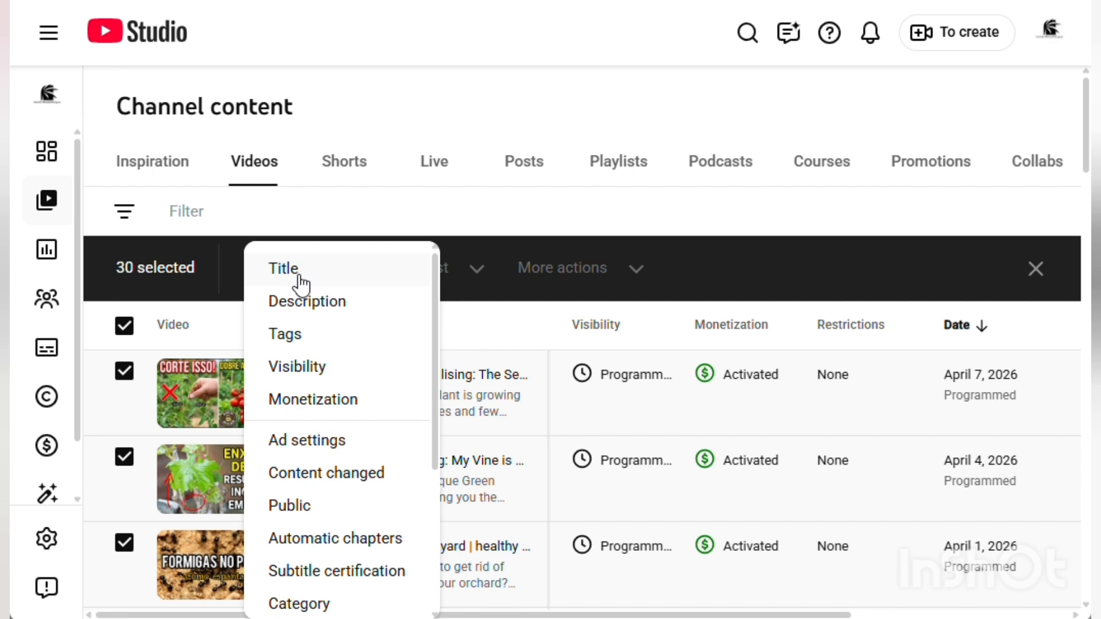
scroll(356, 295, "down", 1)
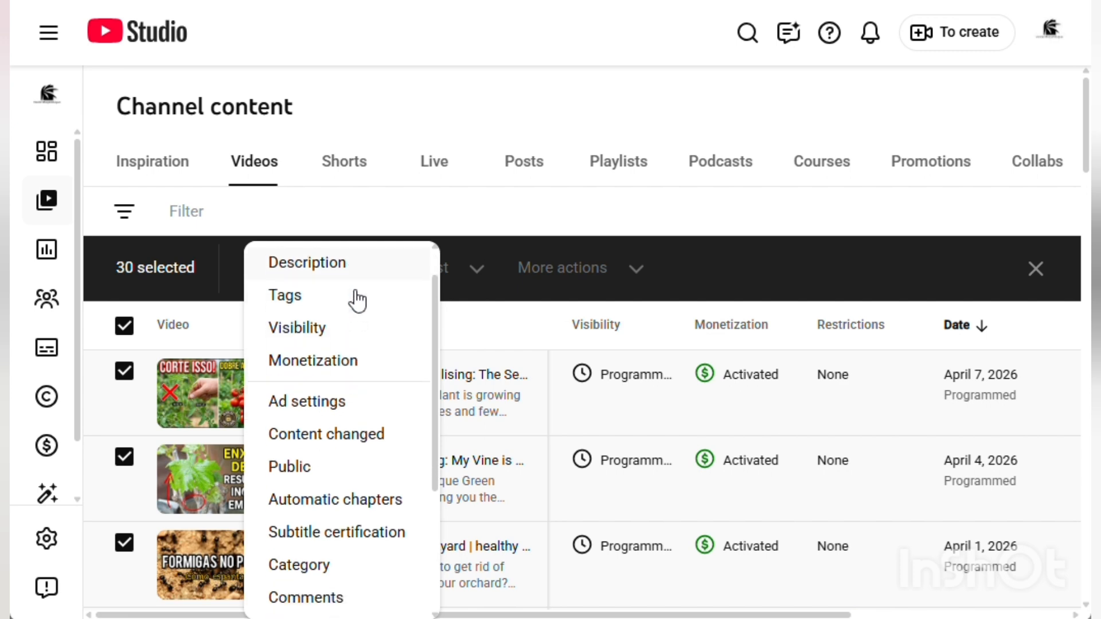
scroll(356, 298, "down", 3)
scroll(368, 540, "up", 4)
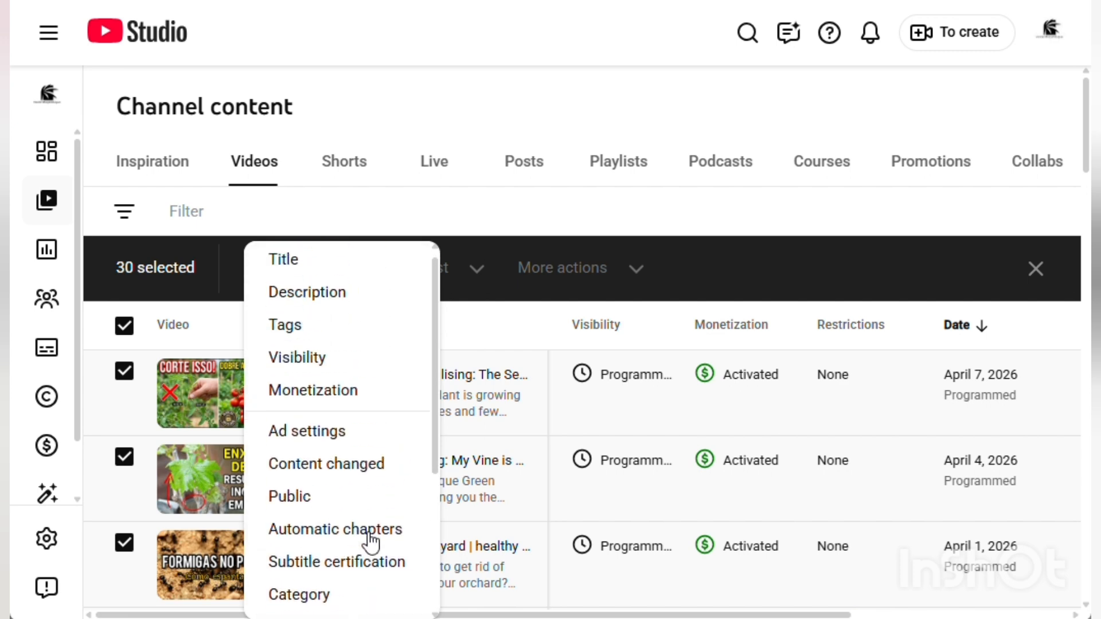
scroll(360, 300, "down", 3)
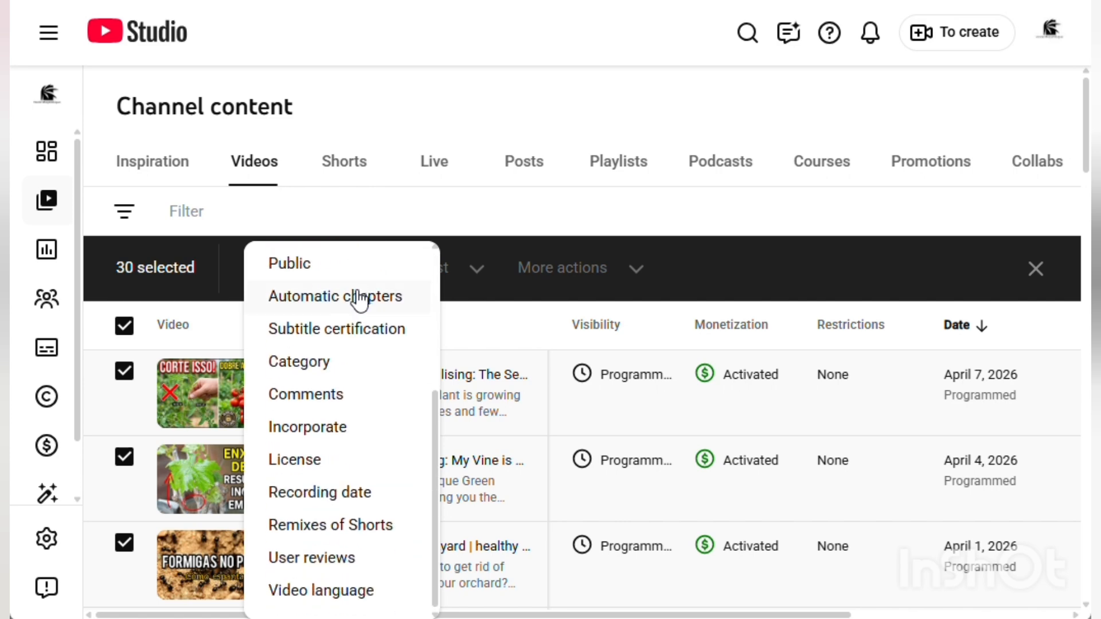
scroll(359, 301, "up", 4)
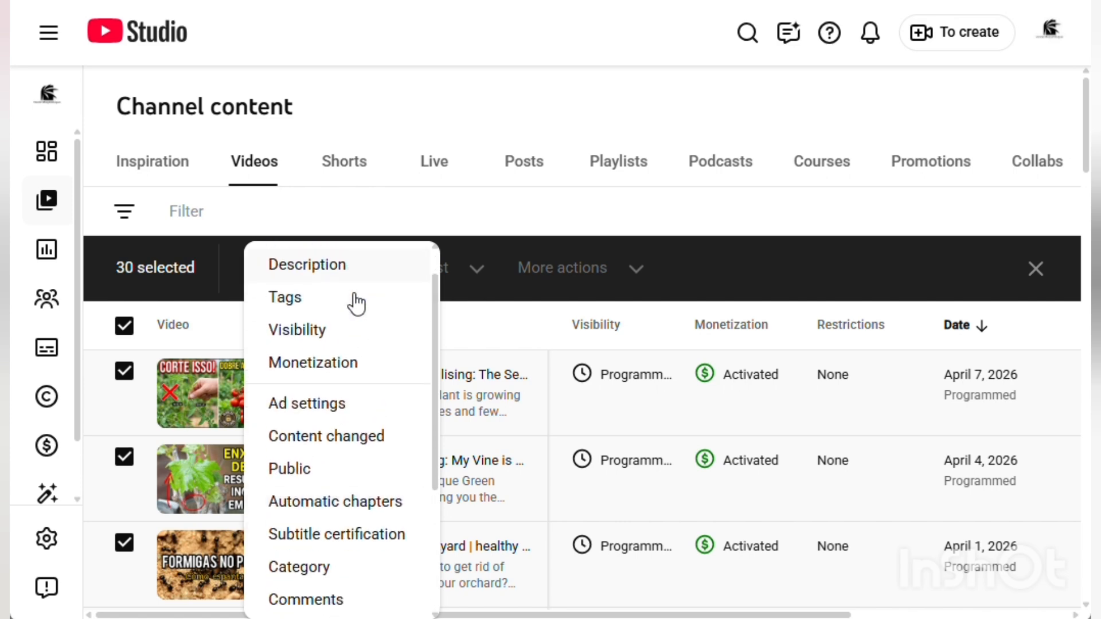
scroll(357, 304, "down", 3)
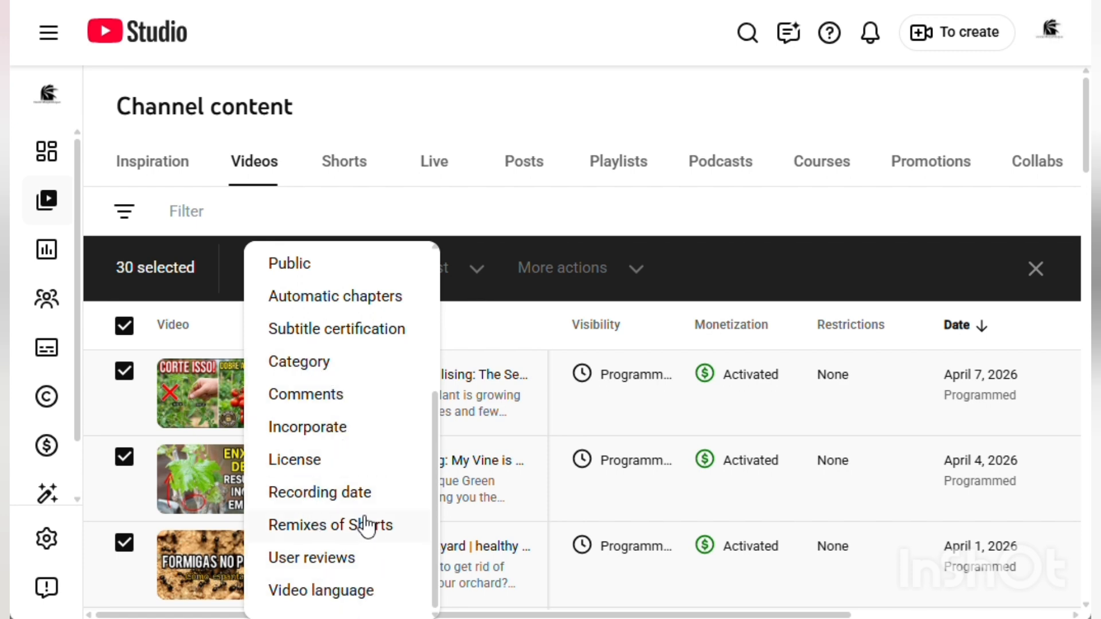
scroll(346, 518, "up", 2)
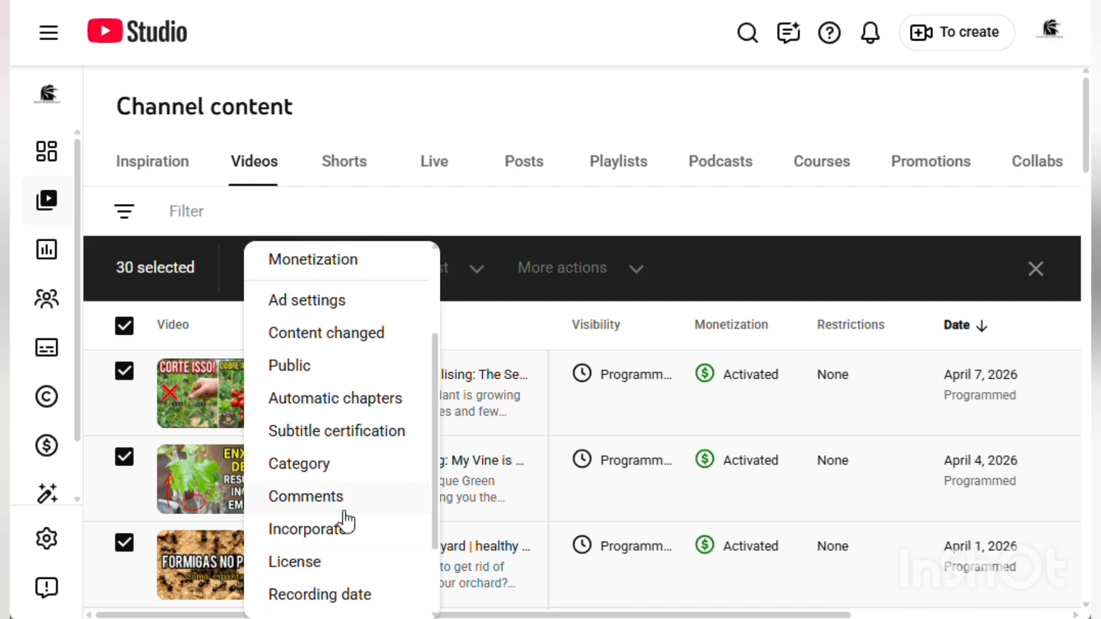
scroll(327, 512, "up", 2)
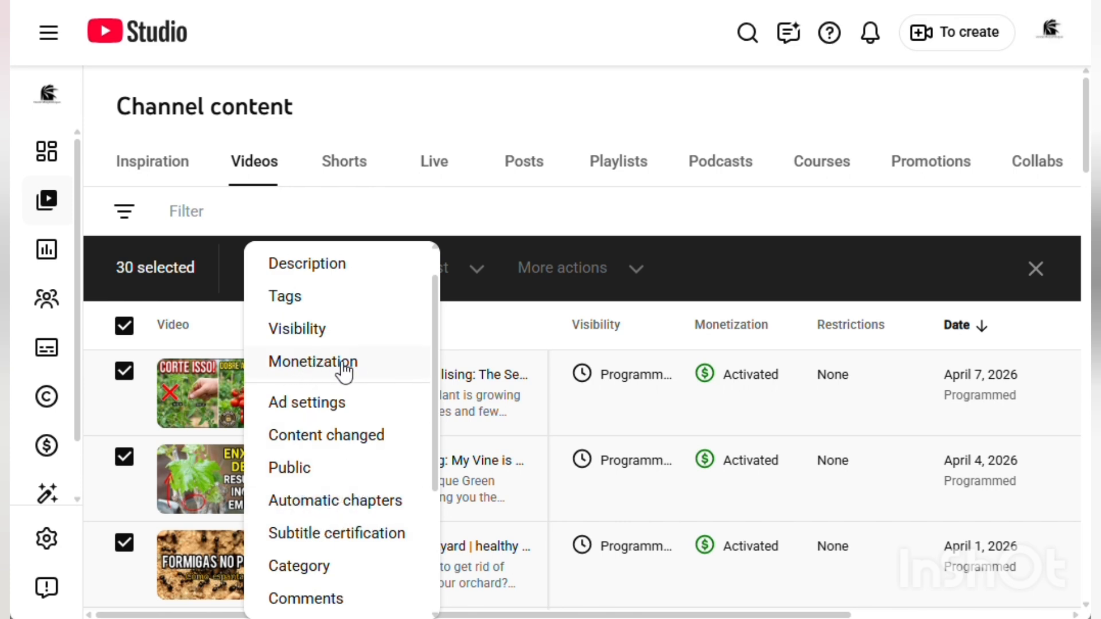
Step: Add a Category edit for all selected videos and set its new value to Instructions and style
scroll(333, 486, "down", 3)
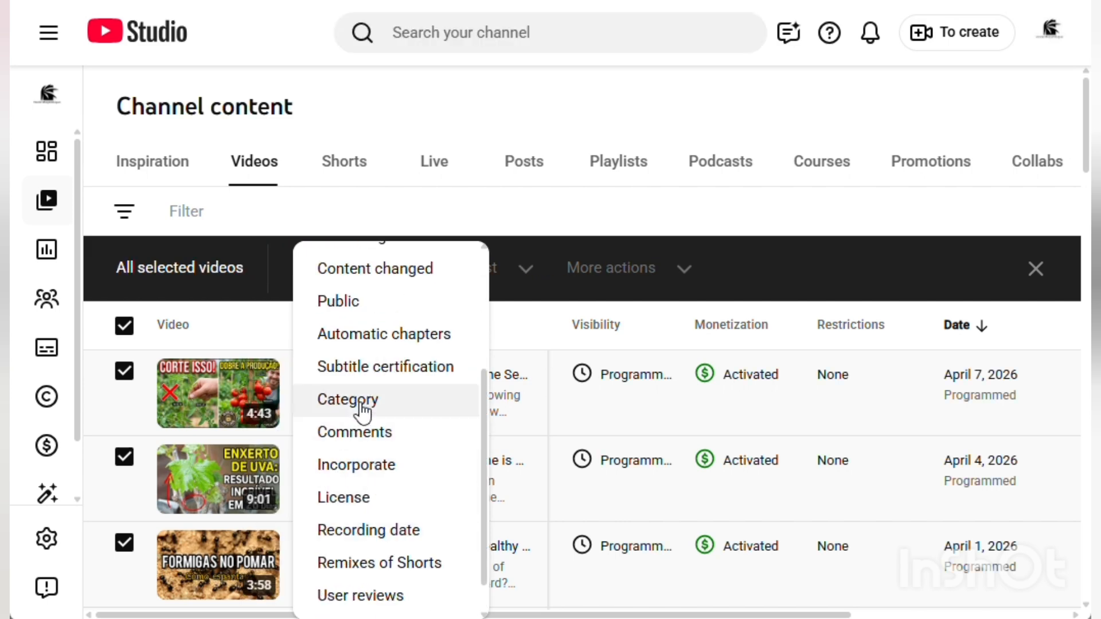
left_click(362, 411)
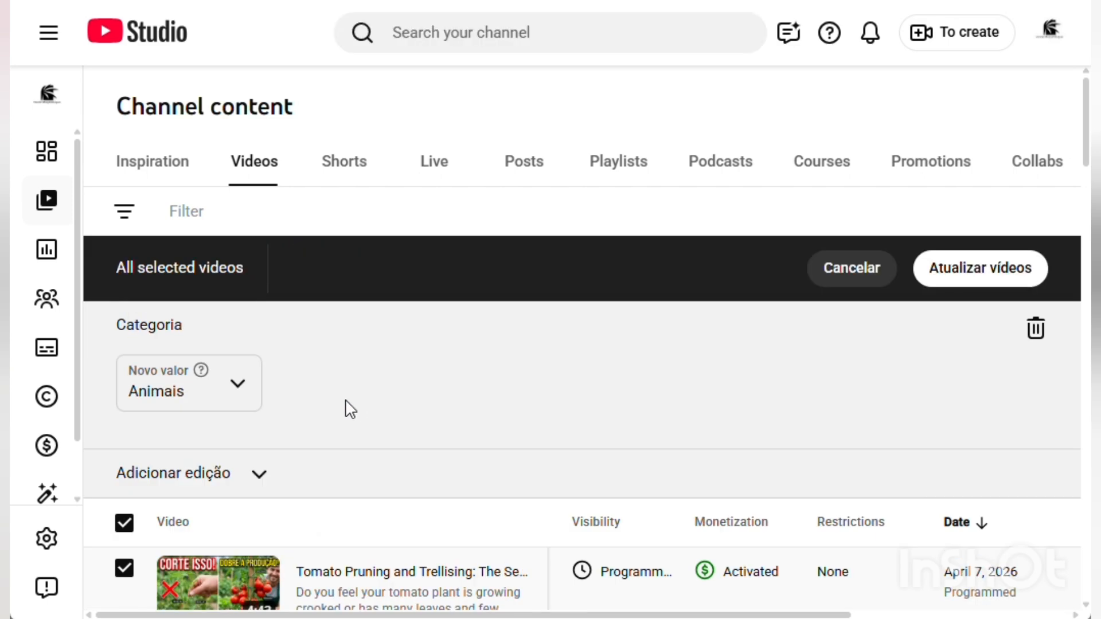
left_click(238, 392)
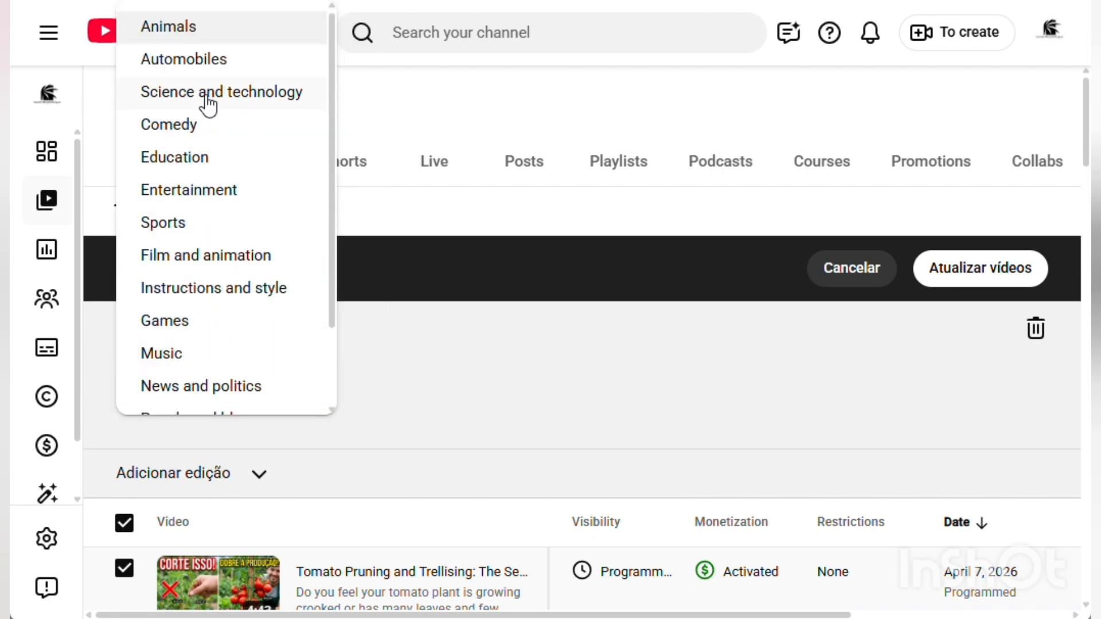
scroll(208, 106, "down", 2)
scroll(221, 218, "up", 2)
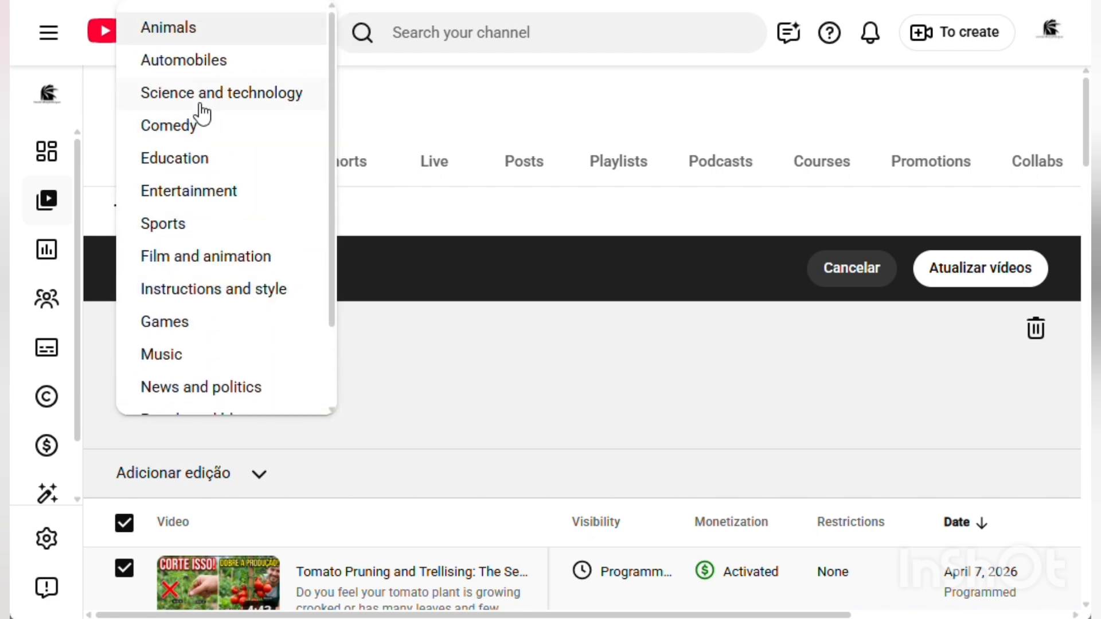
scroll(204, 113, "down", 2)
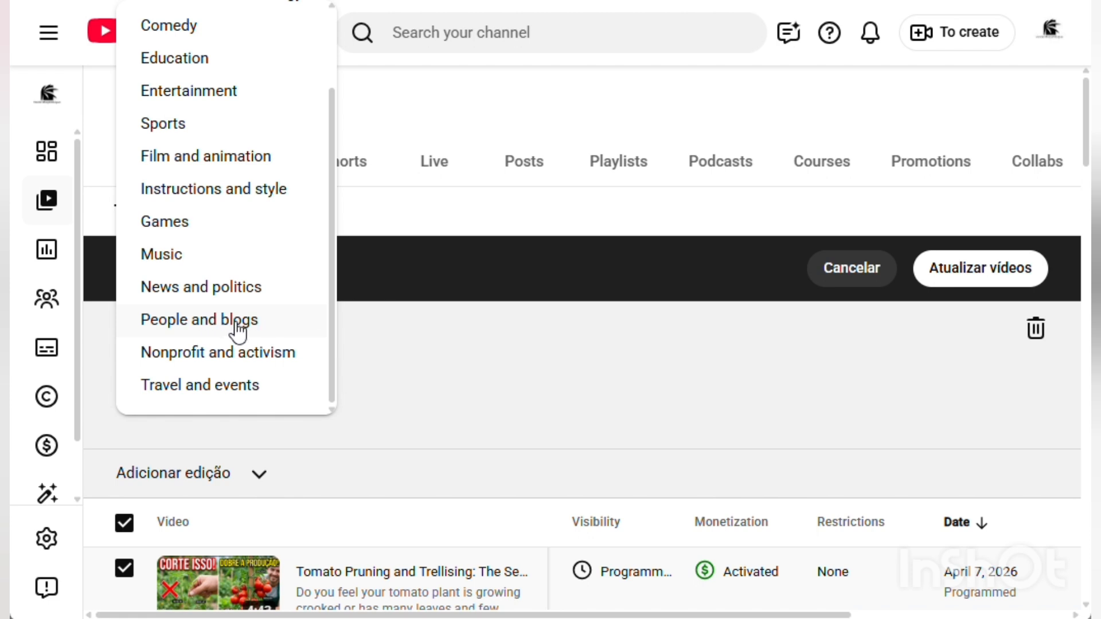
scroll(205, 324, "up", 2)
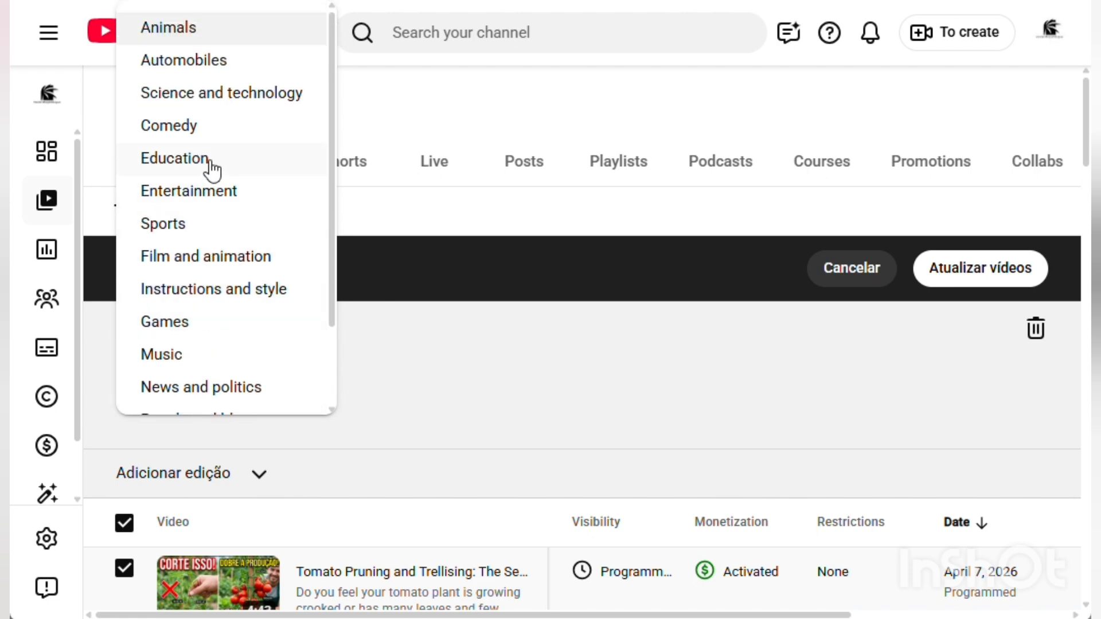
left_click(205, 290)
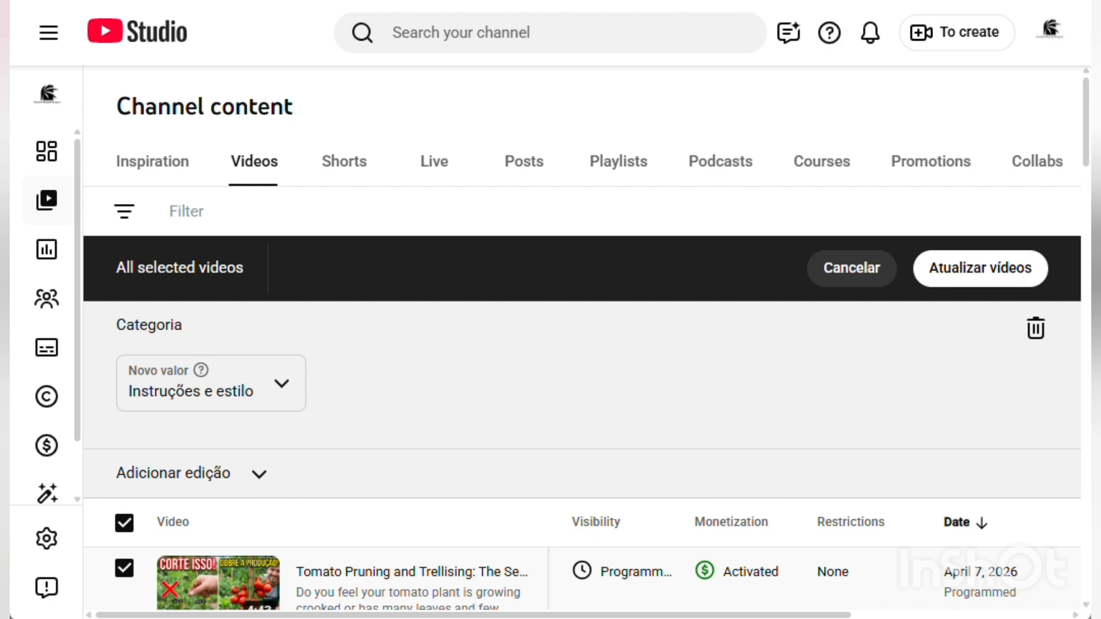
left_click(283, 401)
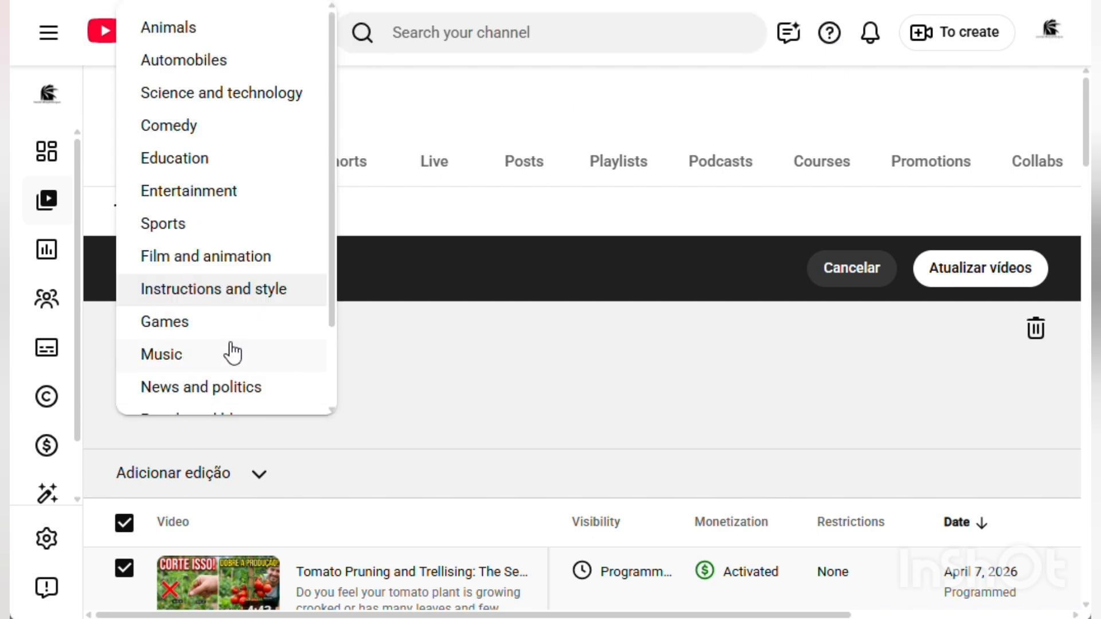
left_click(267, 299)
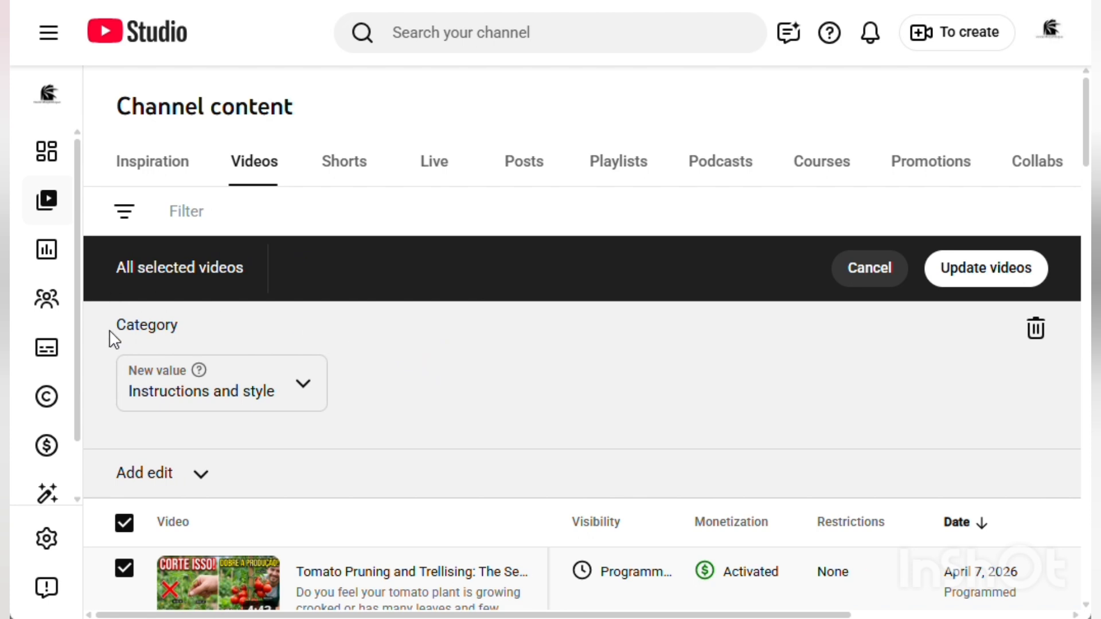